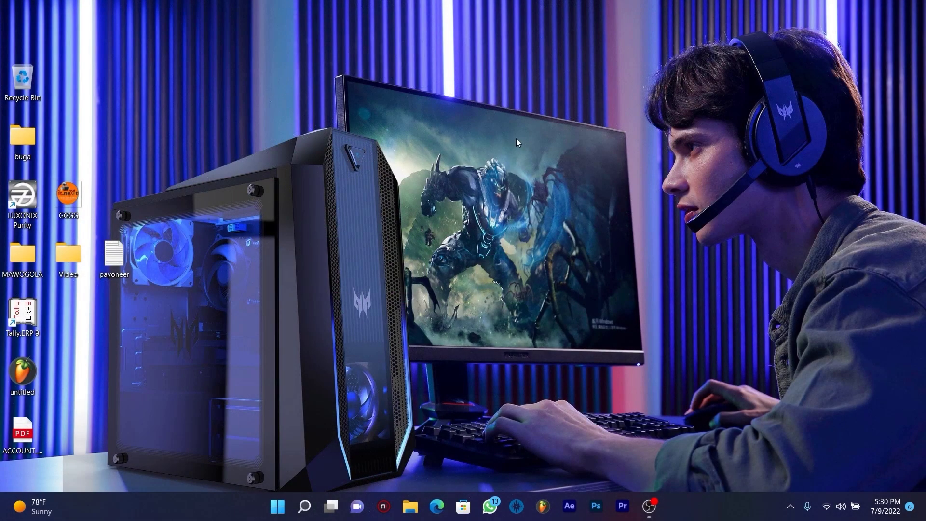
Refresh the desktop, run a whatsapp beta search, and launch Microsoft Store from the taskbar.
right_click(516, 138)
click(556, 190)
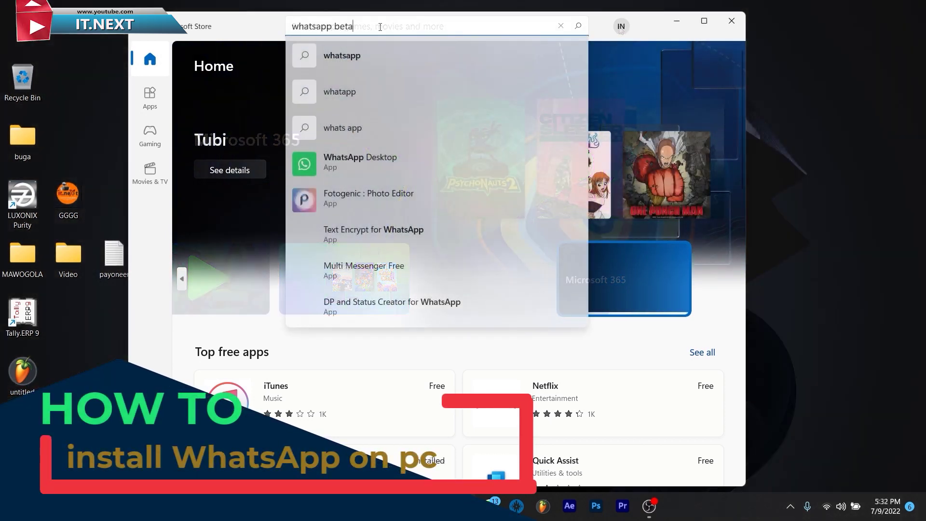
text(beta)
key(Return)
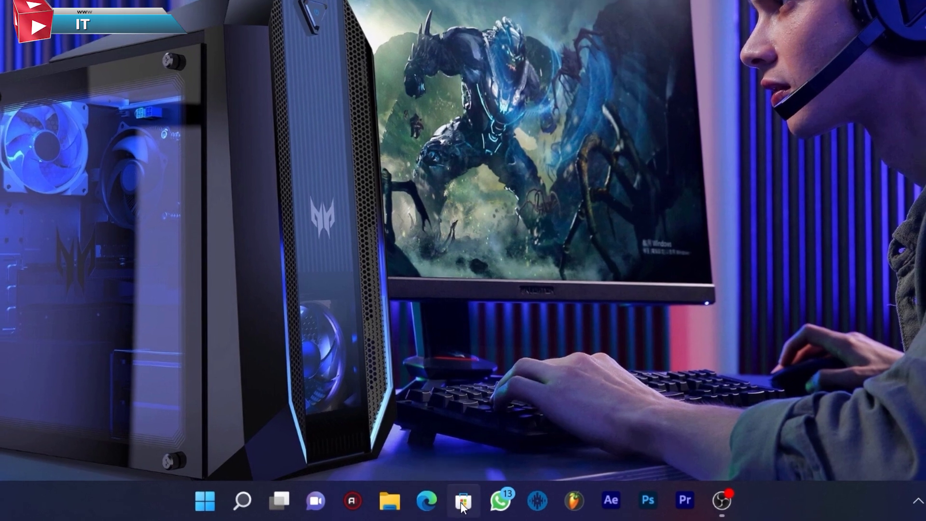
click(463, 504)
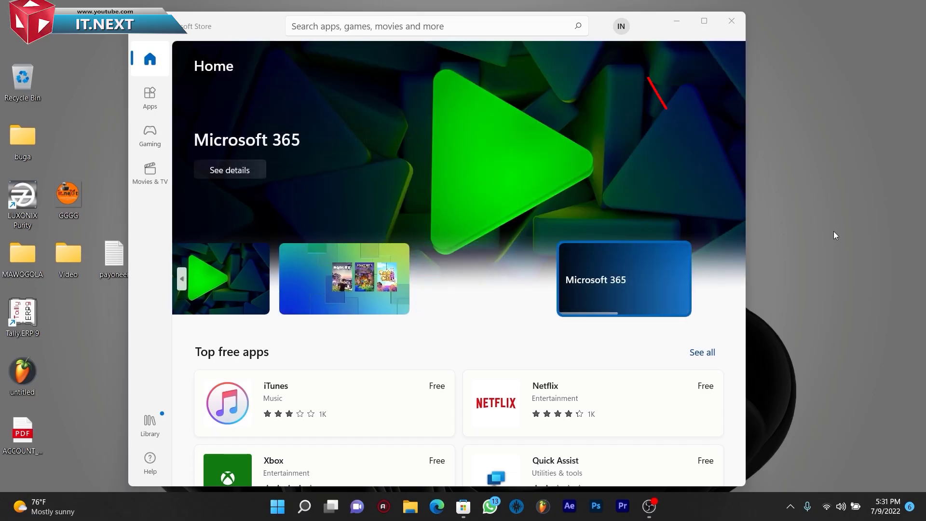
Check the signed-in account menu, then activate the search box showing recent searches.
click(619, 28)
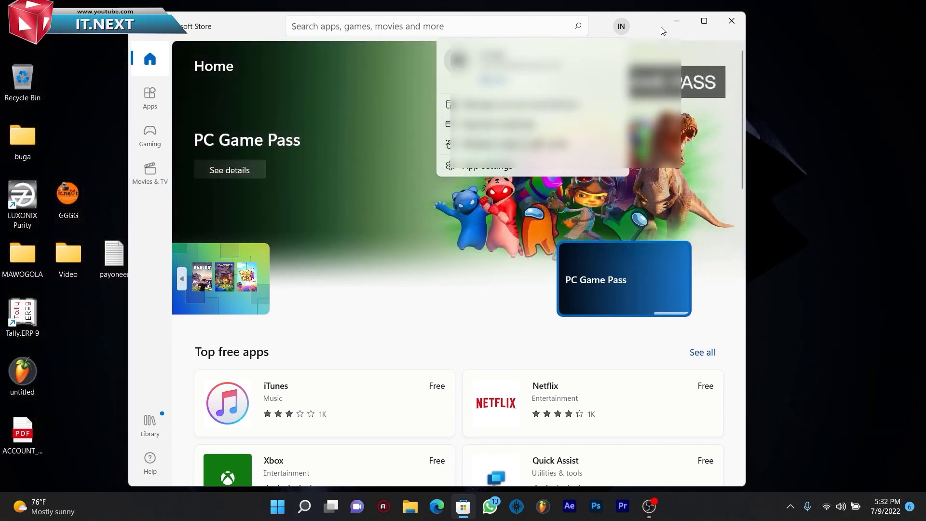
click(374, 26)
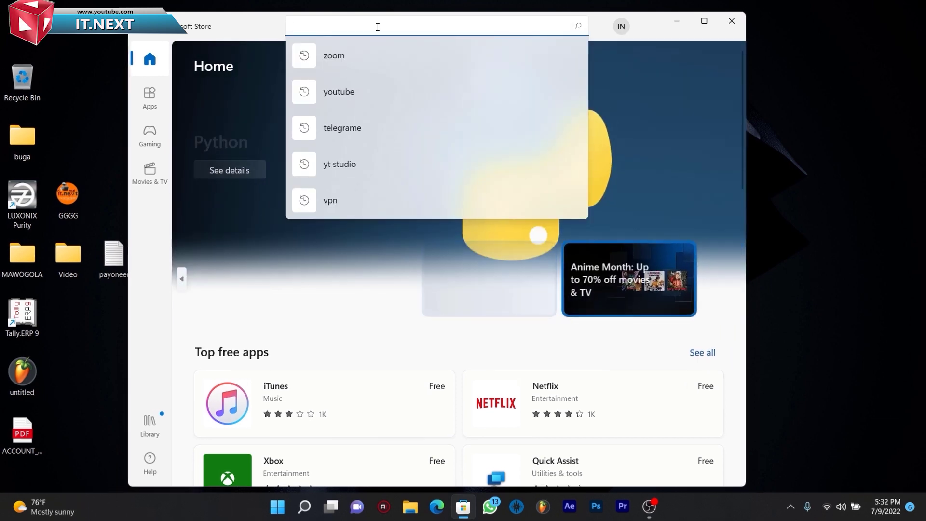
text(whatsapp beta)
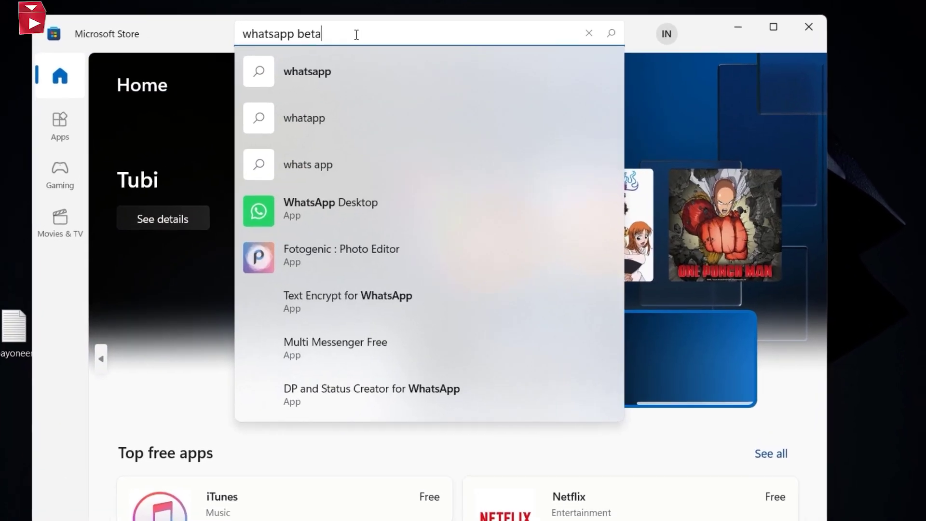
Search the Store for 'whatsapp beta' and dismiss the suggestion dropdown.
key(Return)
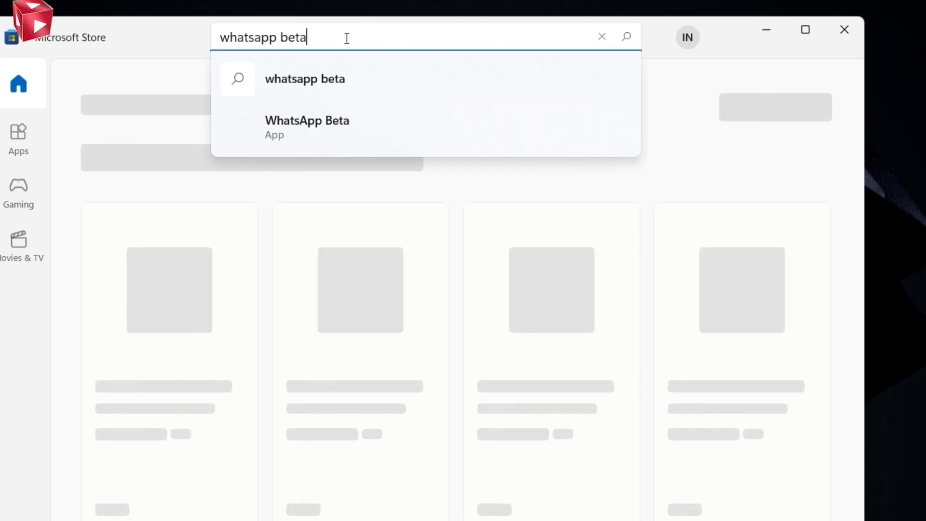
click(331, 85)
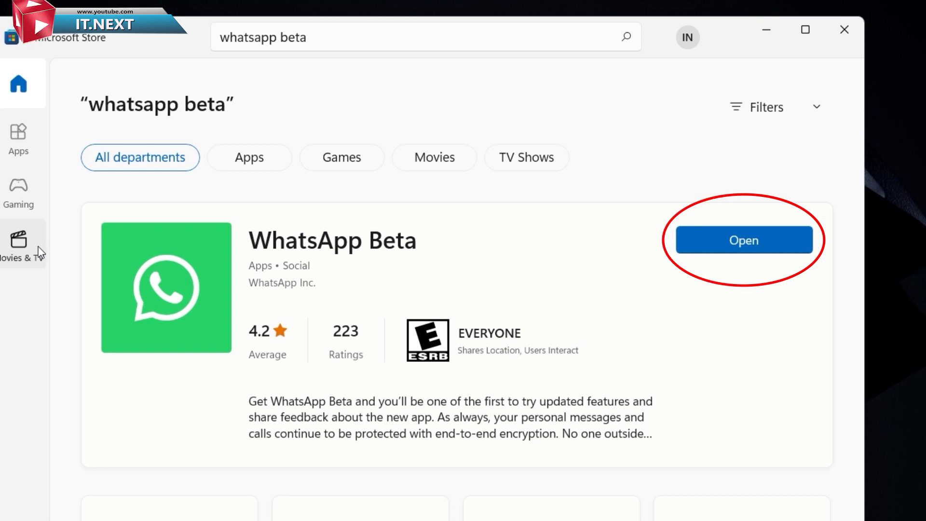
Open the installed WhatsApp Beta and display a contact's chat with the Eid al-Adha image.
click(765, 242)
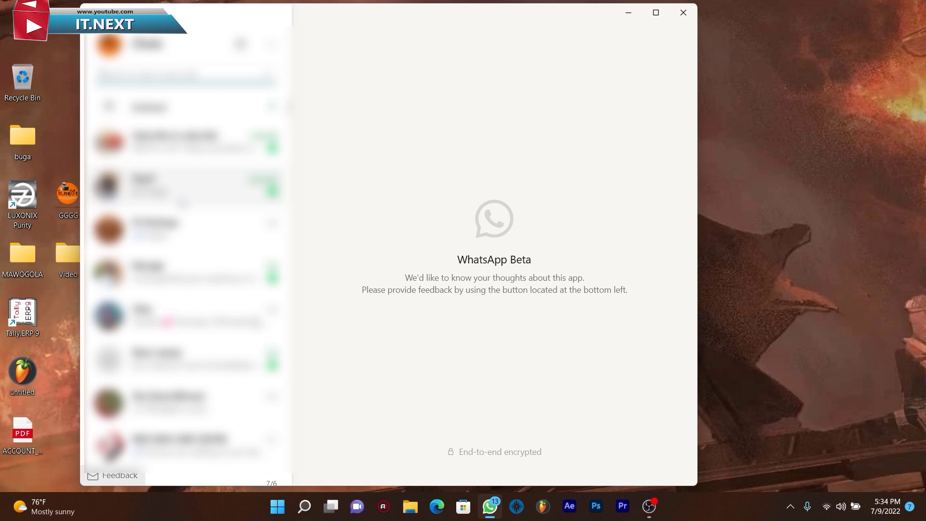
click(182, 203)
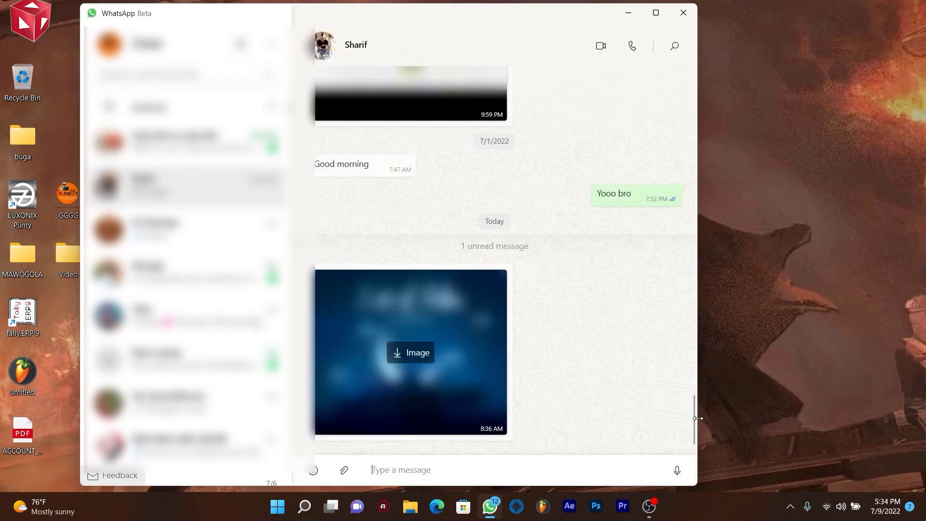
mouse_move(690, 418)
mouse_down()
mouse_move(684, 228)
mouse_move(680, 451)
mouse_up()
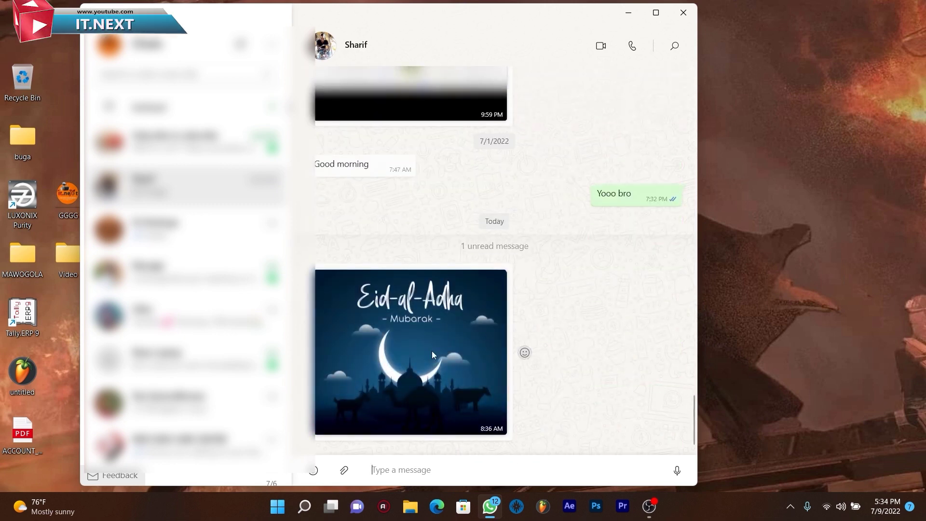
click(436, 368)
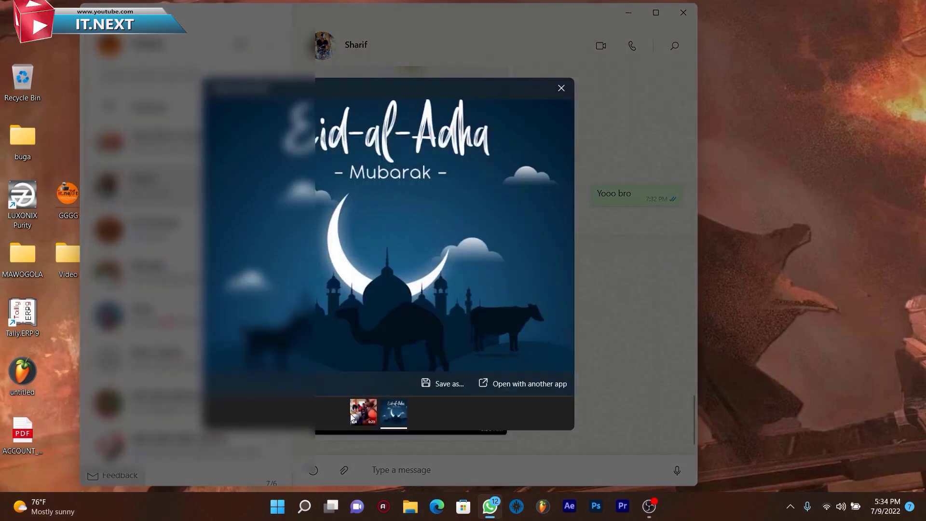
click(364, 414)
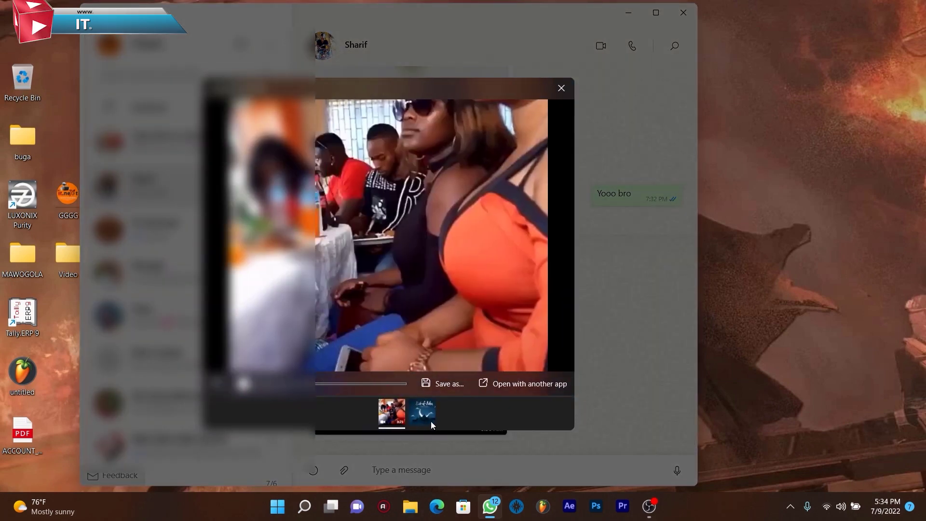
click(423, 414)
click(564, 87)
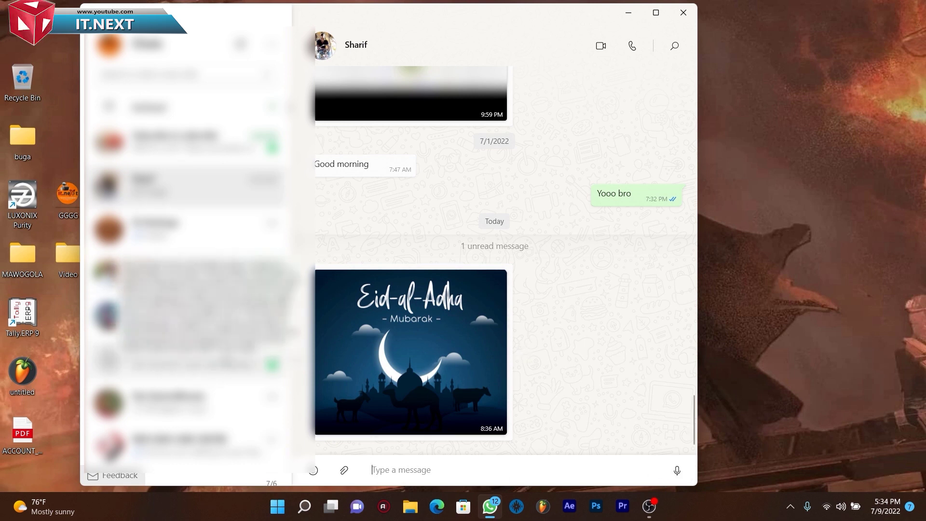
scroll(188, 253, down, 5)
scroll(188, 254, down, 5)
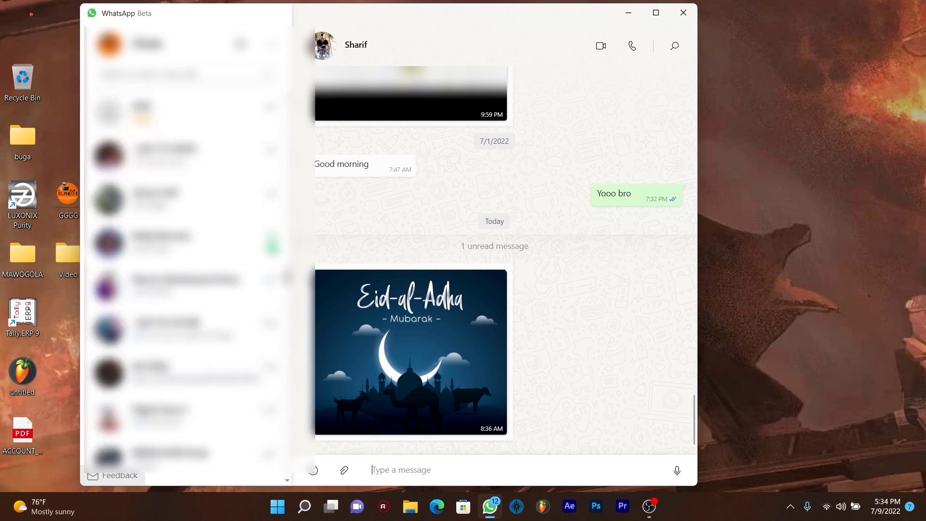